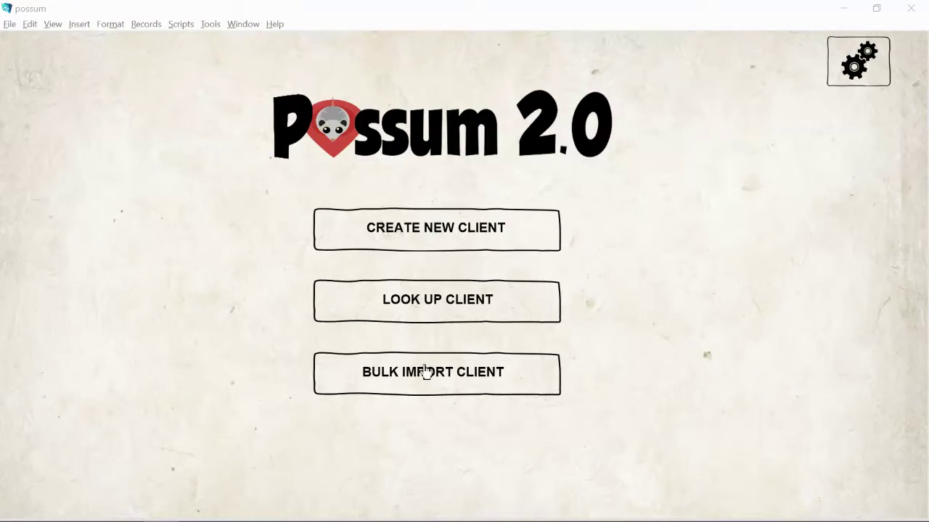
# - Start the lookup of an existing client from the Possum start screen
pyautogui.click(458, 308)
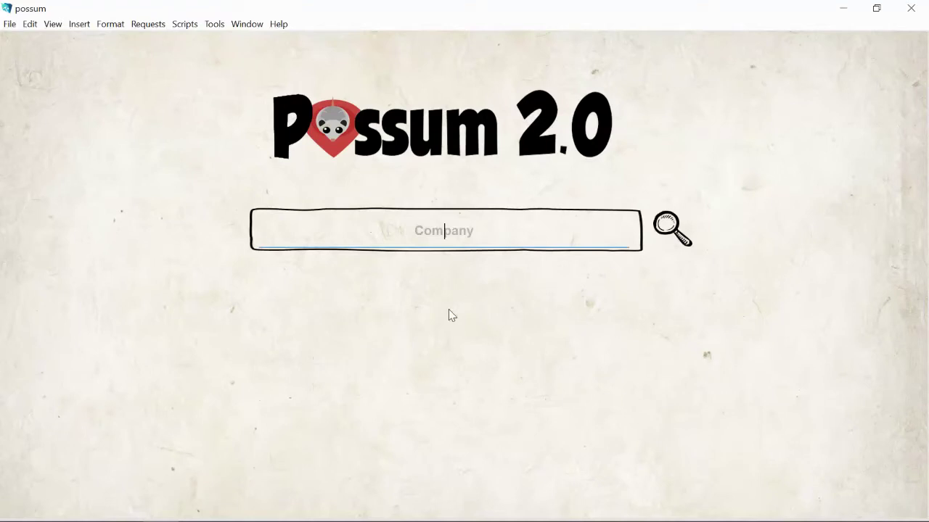
# - Search the Company field for Sandoval Karate and open its client record
pyautogui.write('Sandoval Karate')
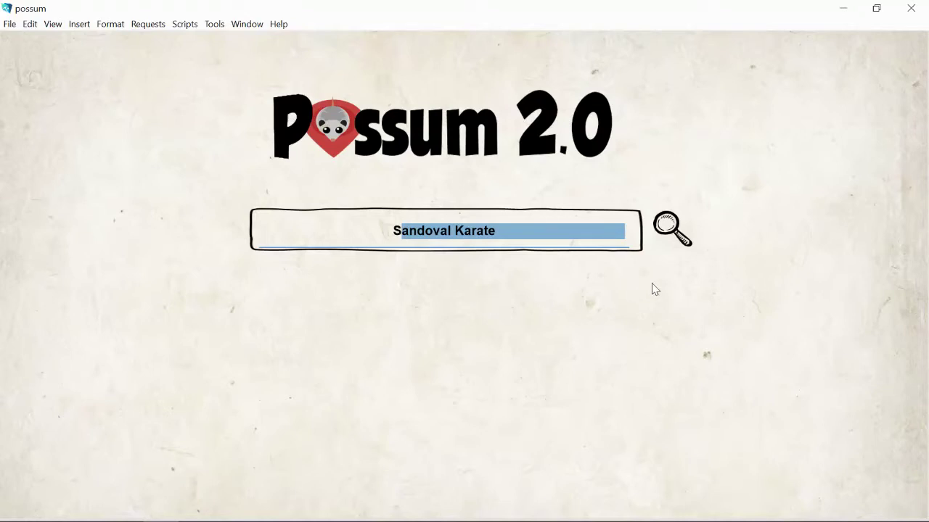
pyautogui.click(675, 223)
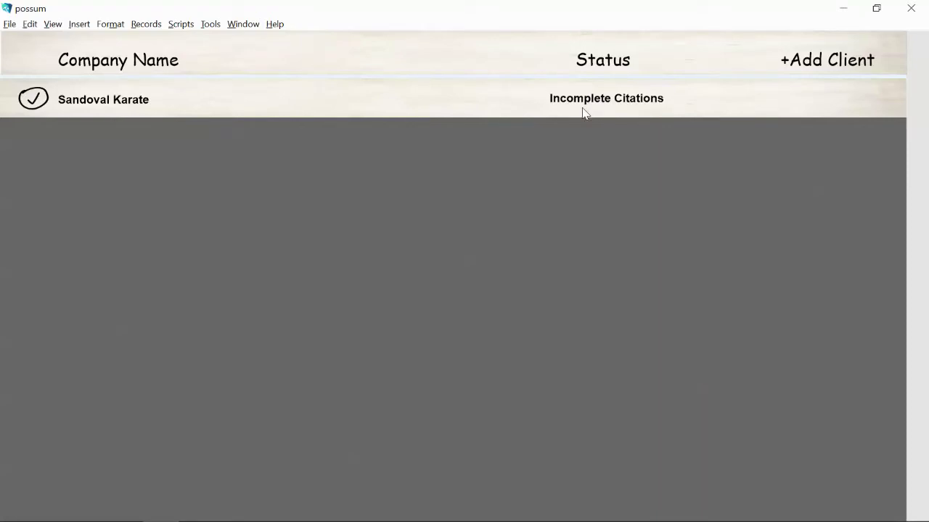
pyautogui.click(34, 106)
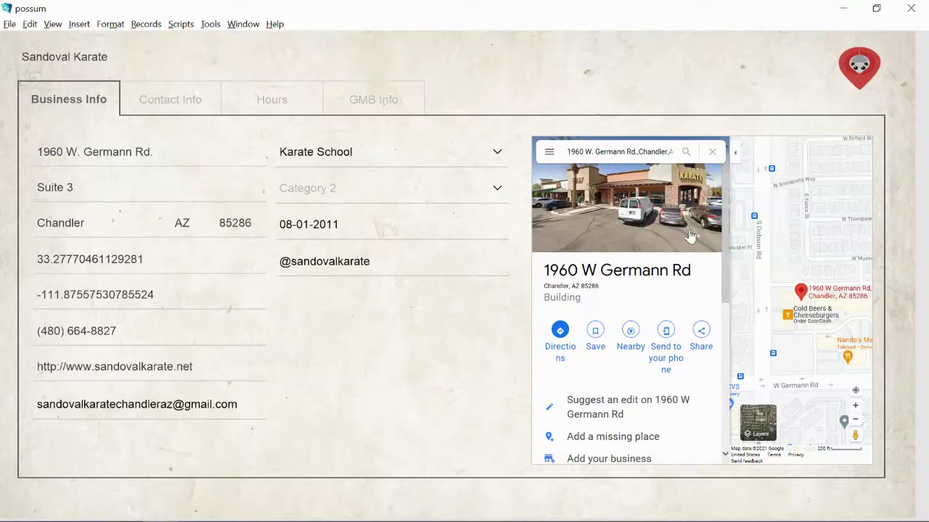
# - Check the map location's options, then go to Sandoval Karate's citation sources list
pyautogui.rightClick(787, 305)
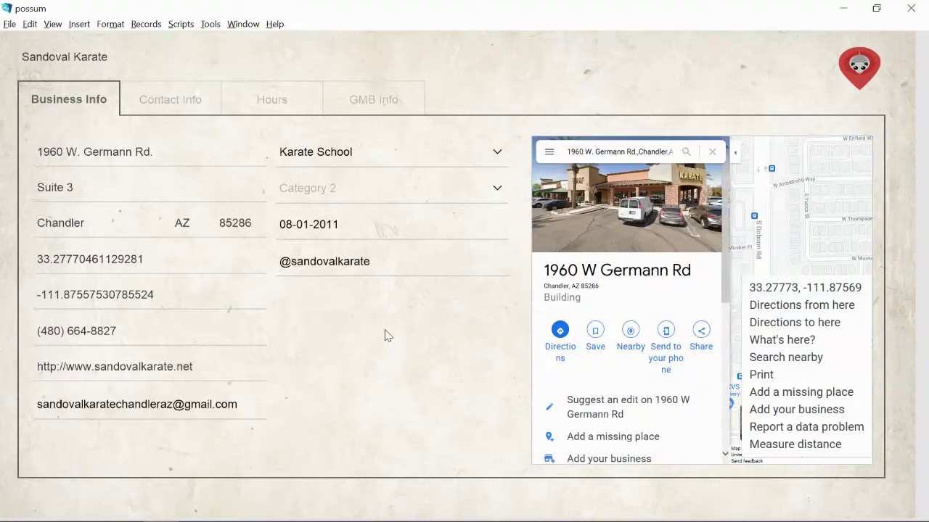
pyautogui.click(861, 65)
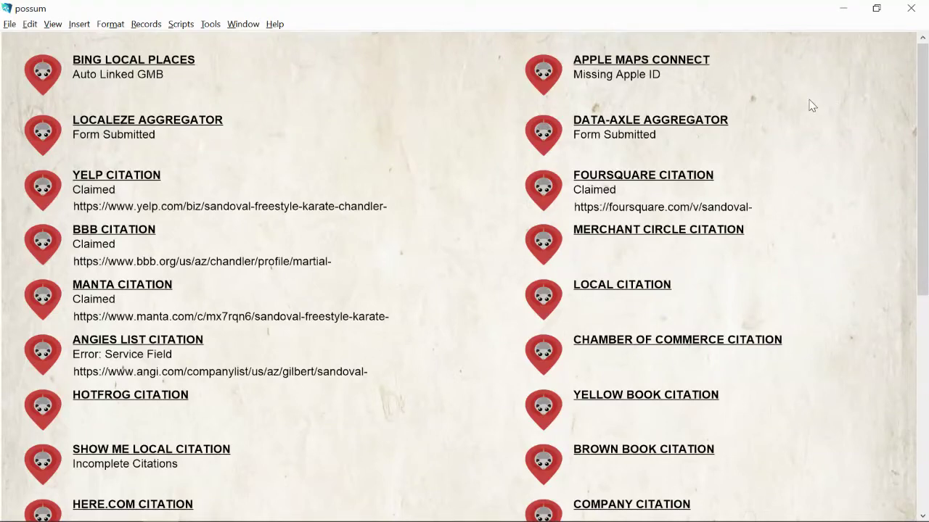
# - Review the citation list and open SETUP to show the NAP Google searches
pyautogui.scroll(-10, 812, 105)
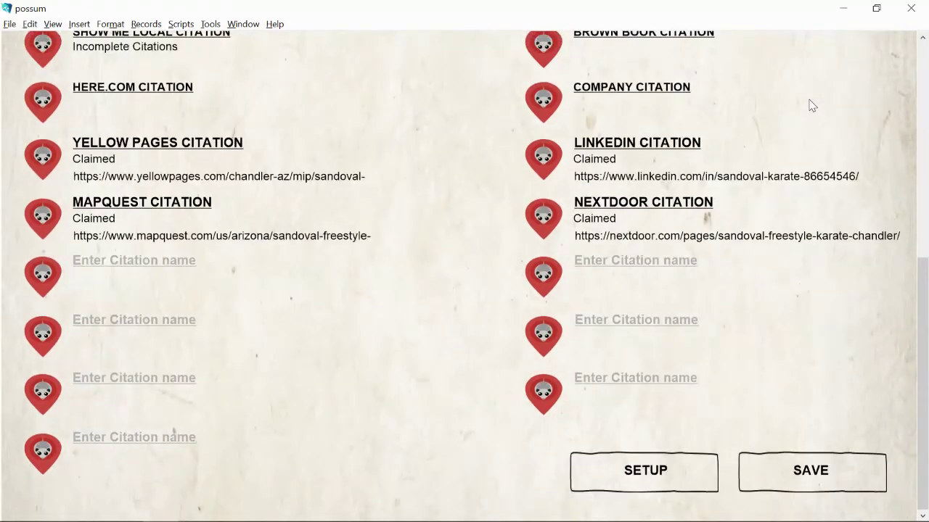
pyautogui.scroll(10, 812, 105)
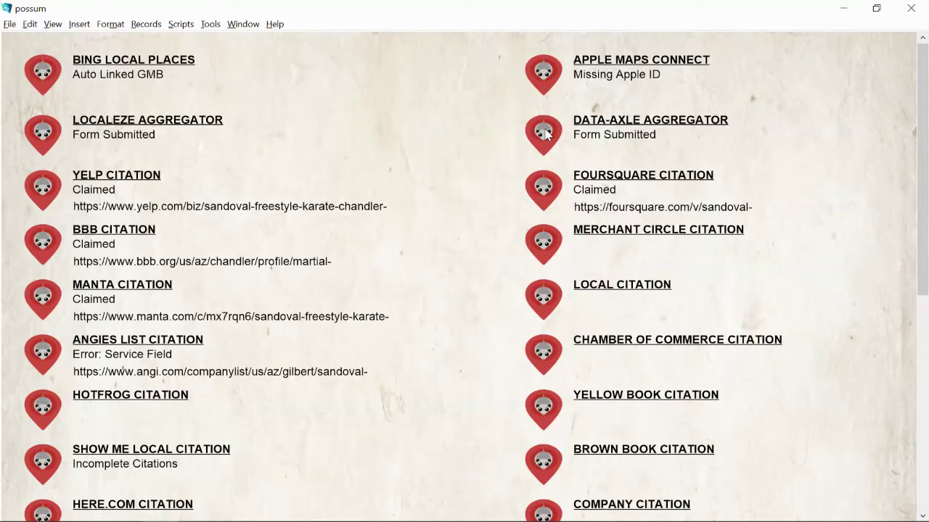
pyautogui.scroll(-6, 546, 134)
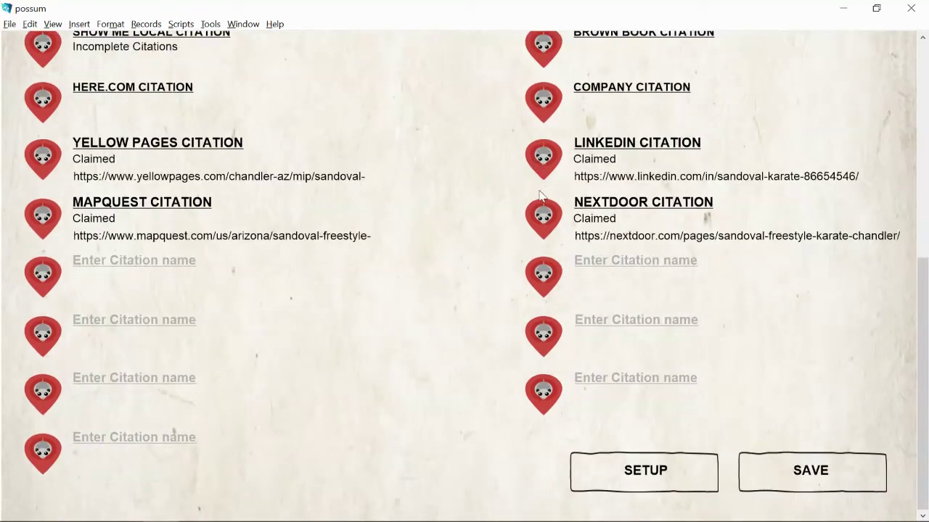
pyautogui.click(645, 472)
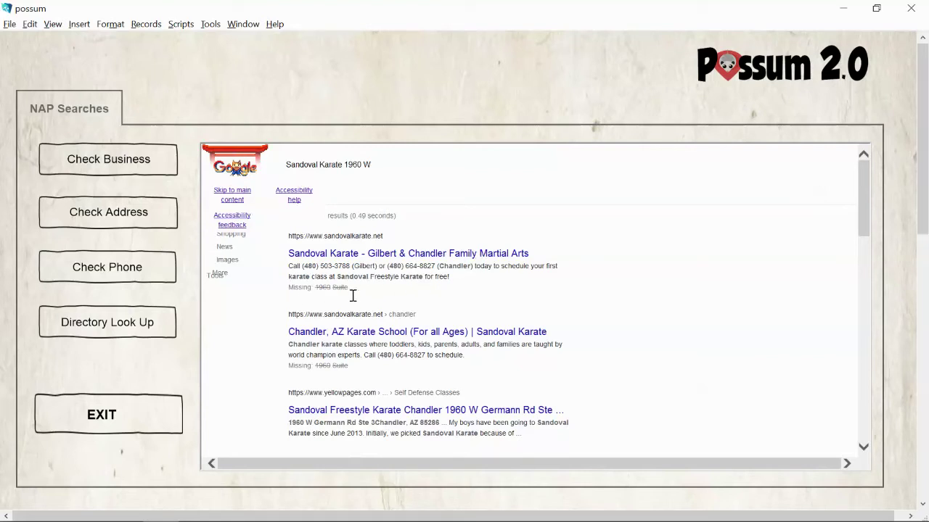
# - Scroll through the Google results for 'Sandoval Karate 1960 W', then exit to the citations overview
pyautogui.scroll(-3, 373, 308)
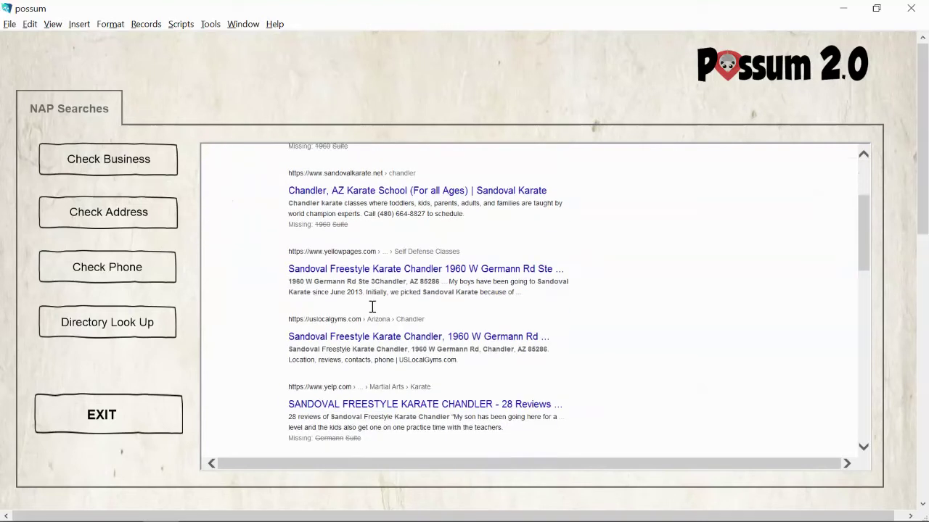
pyautogui.scroll(-1, 340, 371)
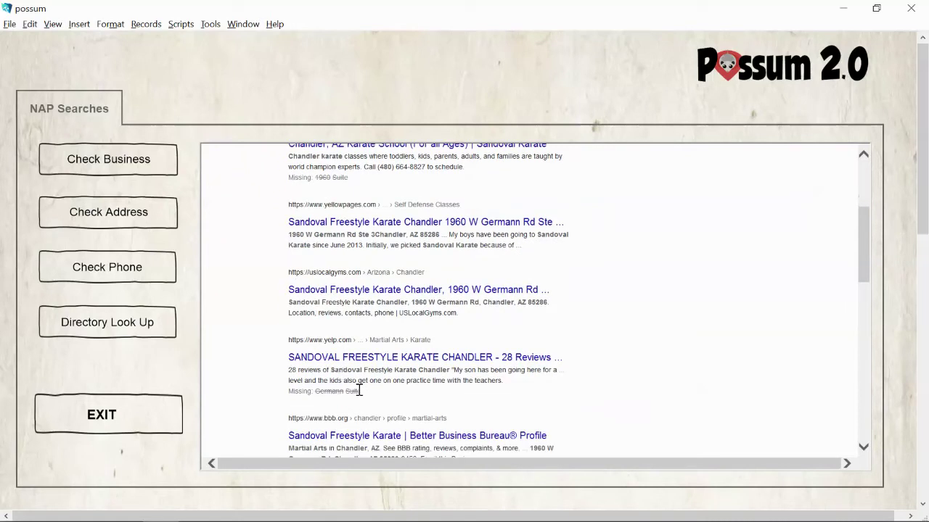
pyautogui.scroll(-4, 363, 388)
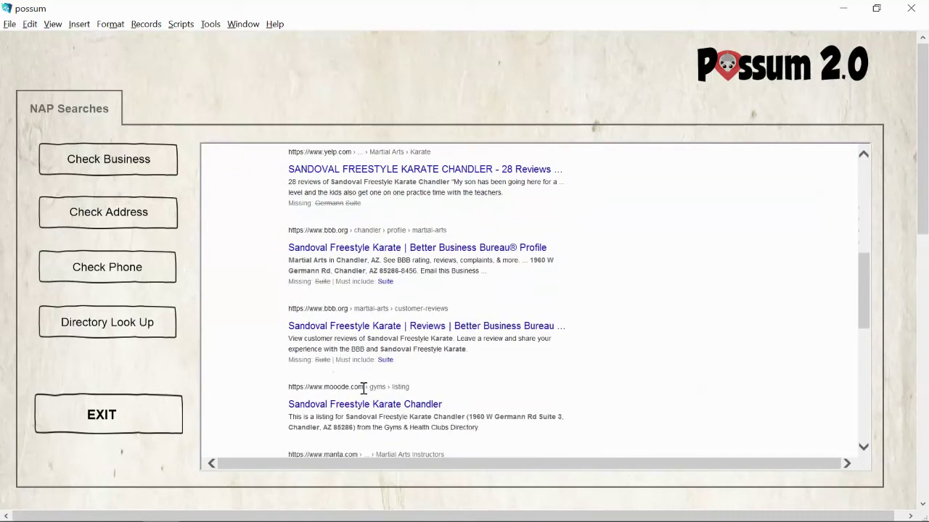
pyautogui.scroll(-2, 357, 359)
pyautogui.scroll(-1, 357, 365)
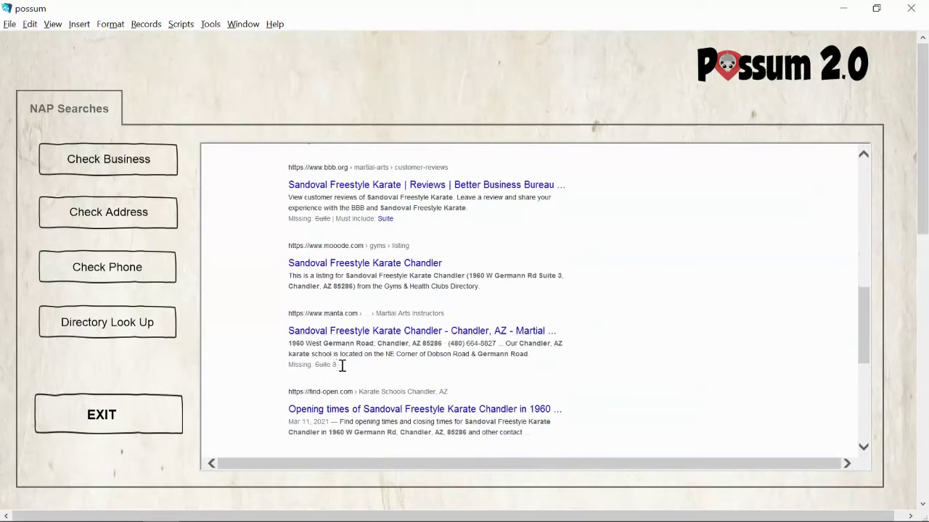
pyautogui.scroll(-2, 342, 366)
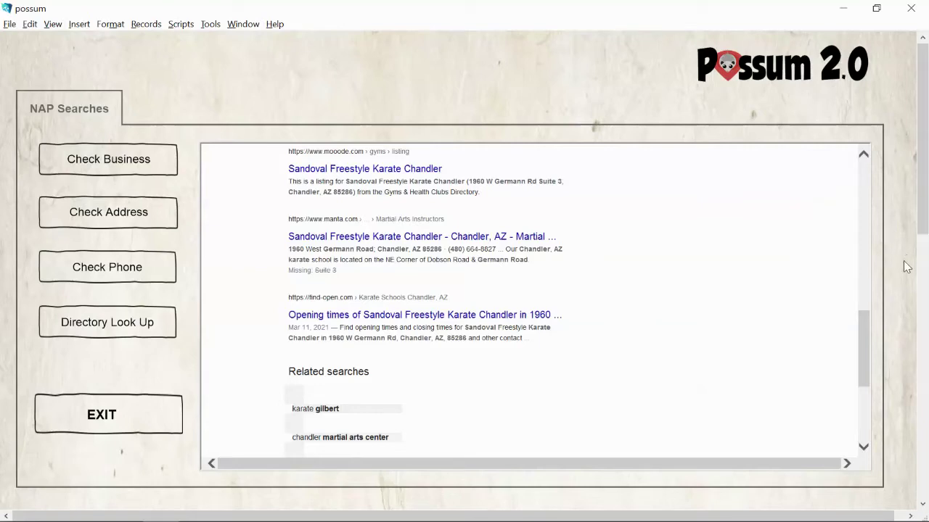
pyautogui.scroll(-2, 907, 267)
pyautogui.scroll(-3, 907, 267)
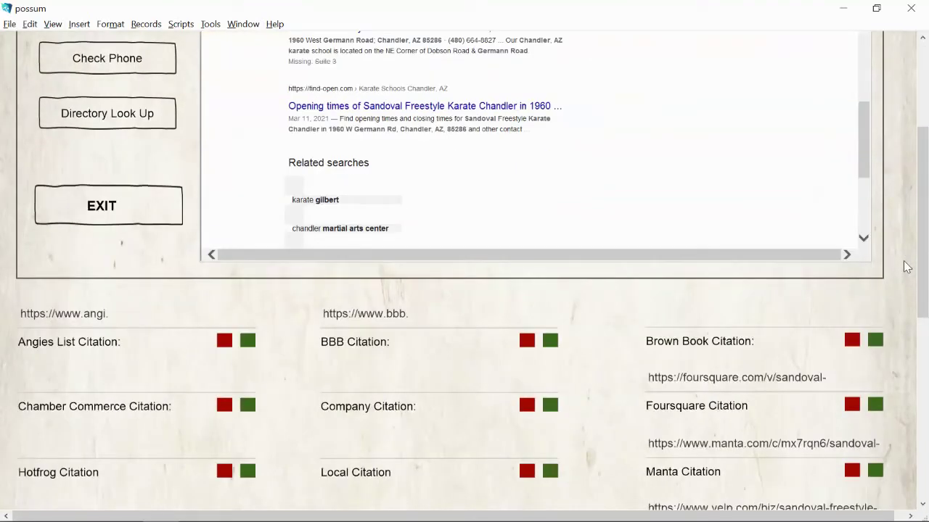
pyautogui.scroll(5, 906, 267)
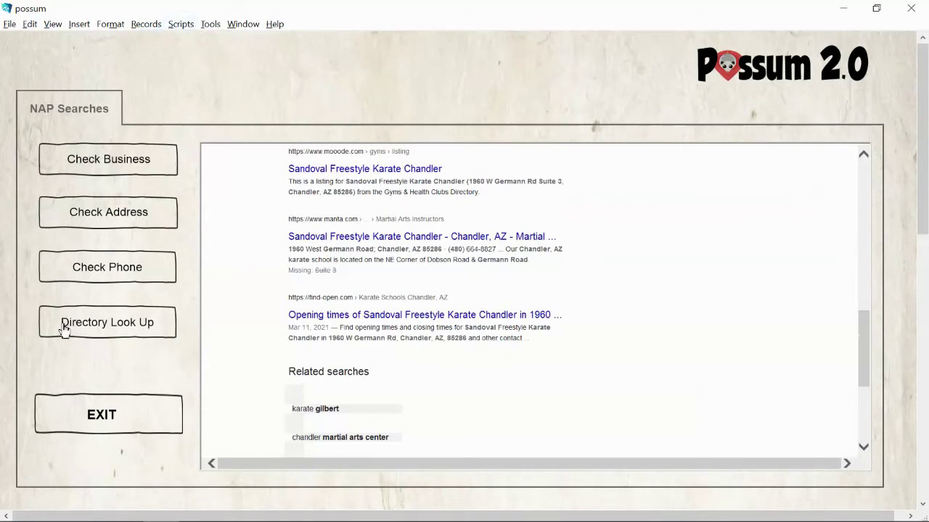
pyautogui.click(97, 415)
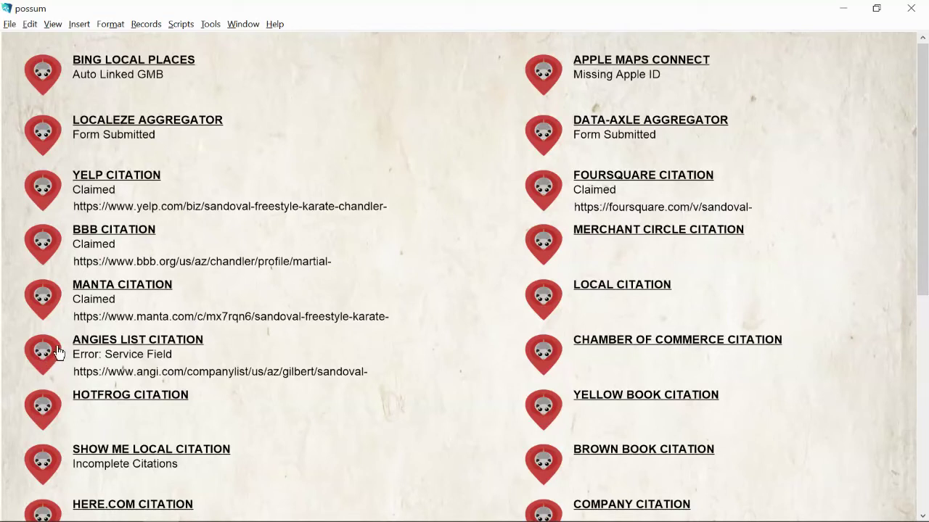
# - Open the Angies List citation details and launch the embedded Angi signup site
pyautogui.click(41, 355)
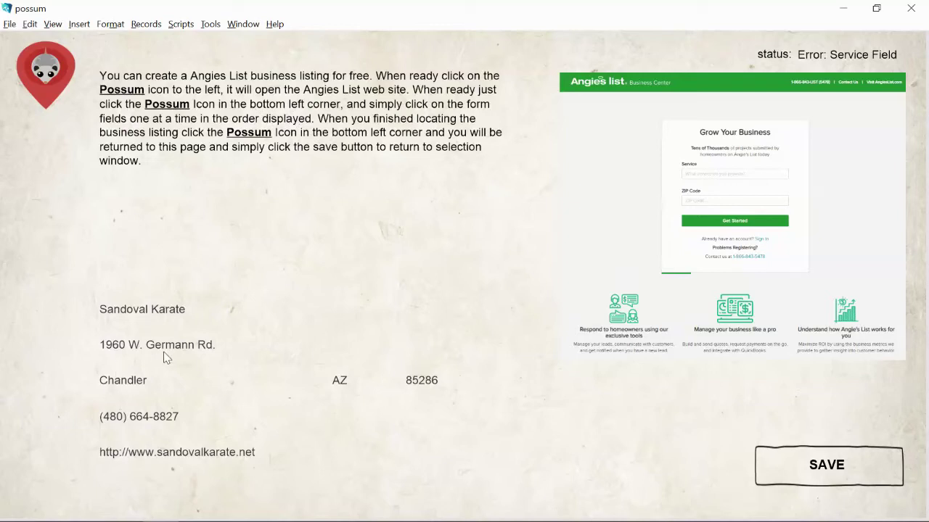
pyautogui.click(45, 72)
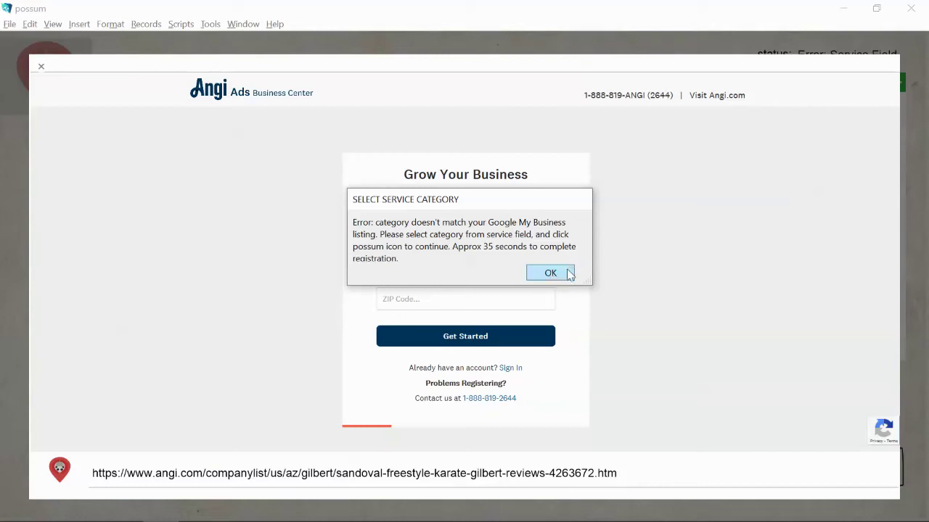
# - Acknowledge the Select Service Category mismatch message with OK
pyautogui.click(561, 275)
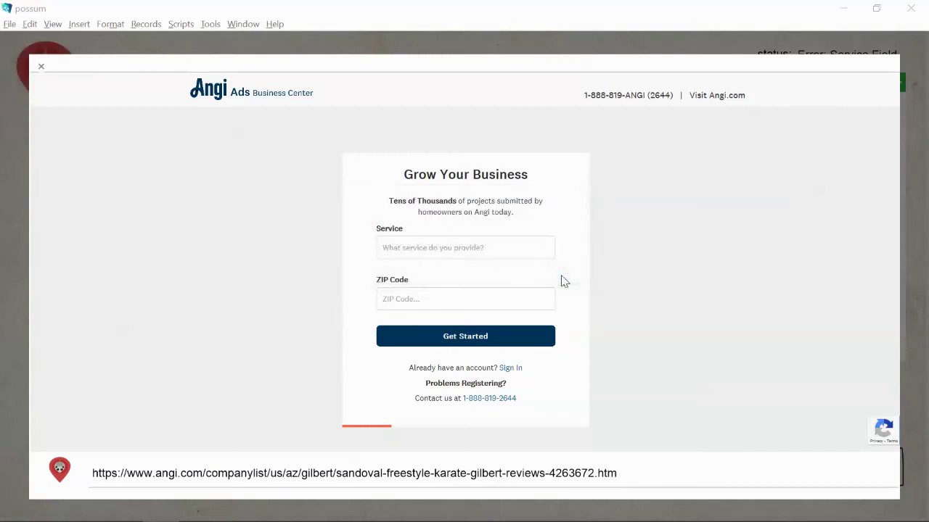
# - Choose Fitness - Training as the service, enter the business ZIP code, and get started
pyautogui.click(447, 250)
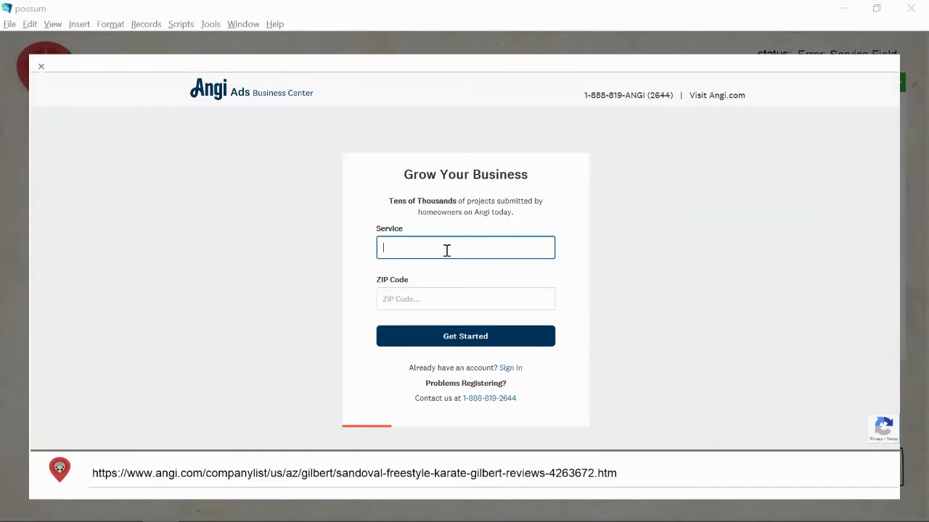
pyautogui.write('Fi')
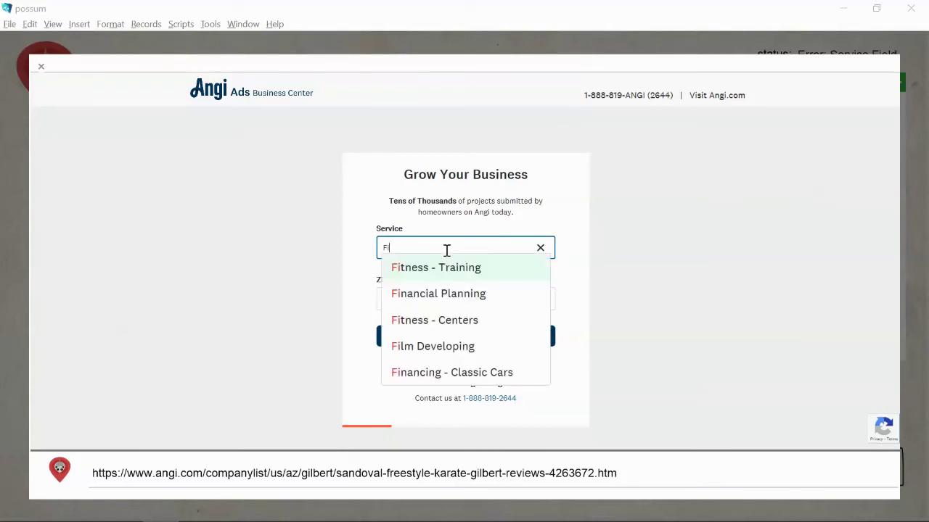
pyautogui.click(451, 268)
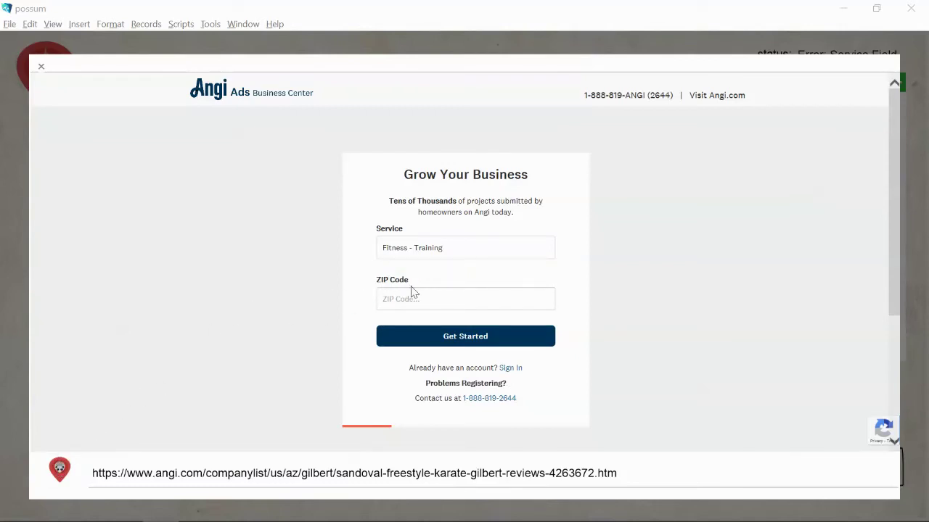
pyautogui.click(432, 295)
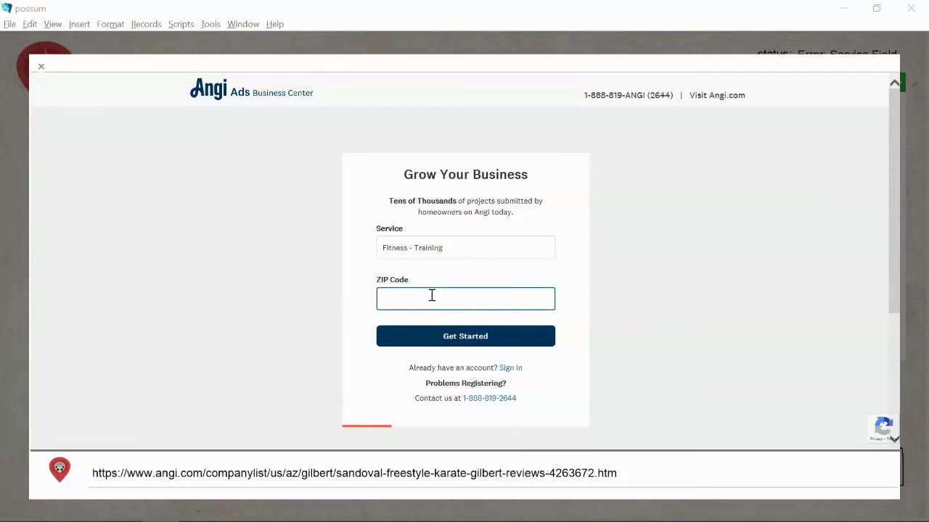
pyautogui.write('85286')
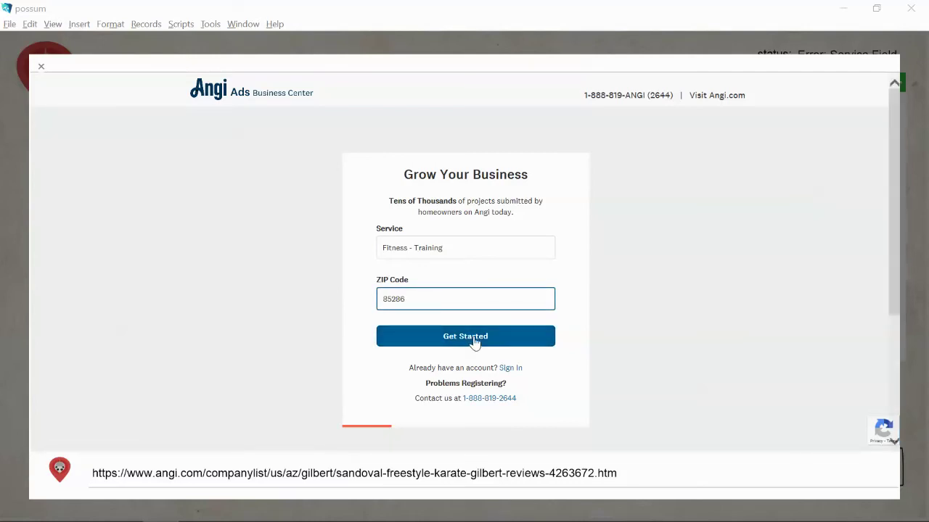
pyautogui.click(473, 337)
pyautogui.scroll(-2, 585, 324)
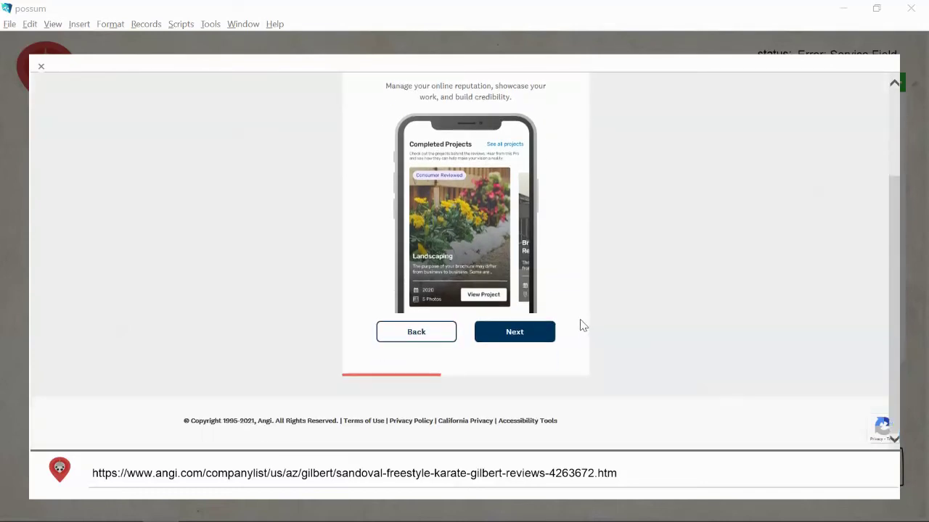
pyautogui.click(540, 333)
# - Enter the contact's first and last name, business name Sandoval Karate and business phone number
pyautogui.click(416, 169)
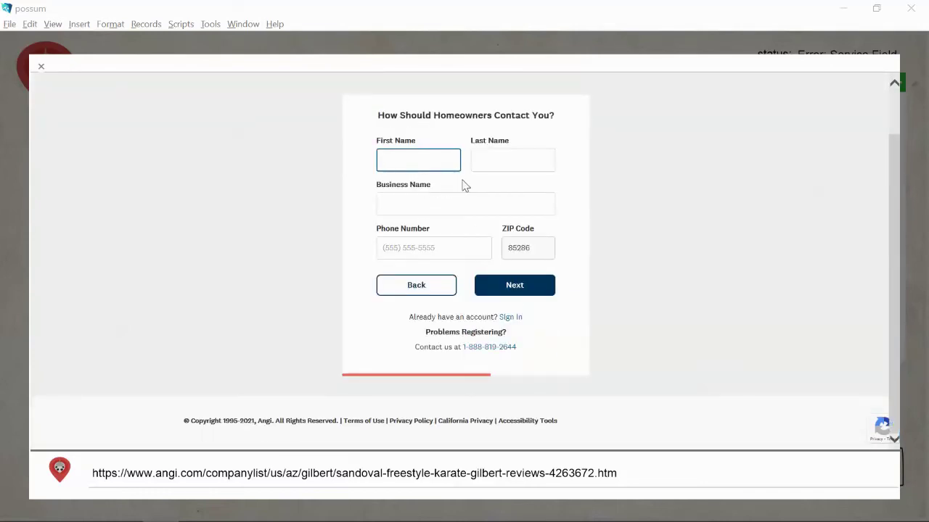
pyautogui.click(495, 158)
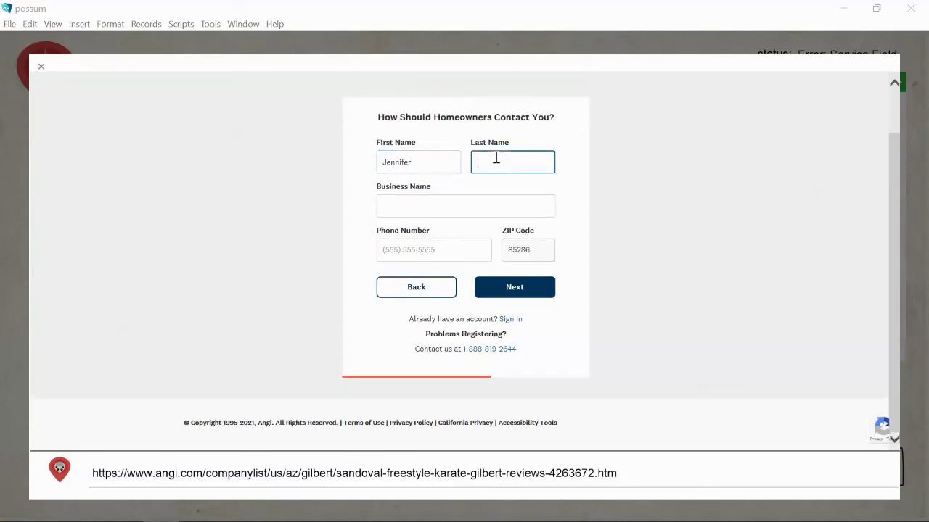
pyautogui.click(441, 206)
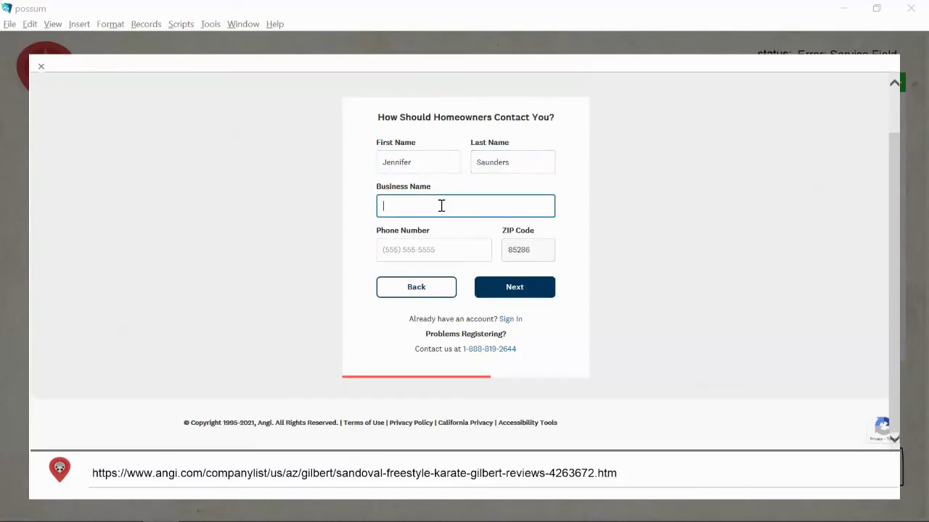
pyautogui.write('Sandoval Karate')
pyautogui.click(424, 248)
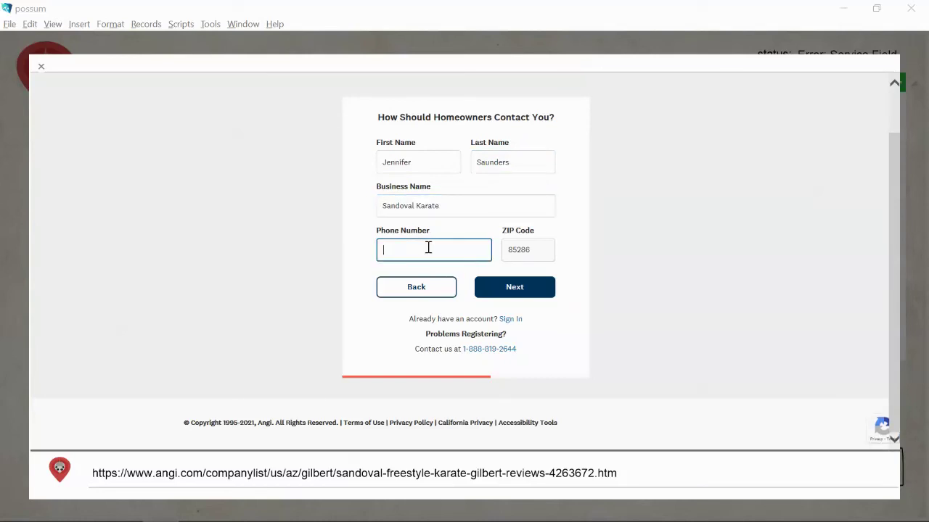
pyautogui.click(505, 289)
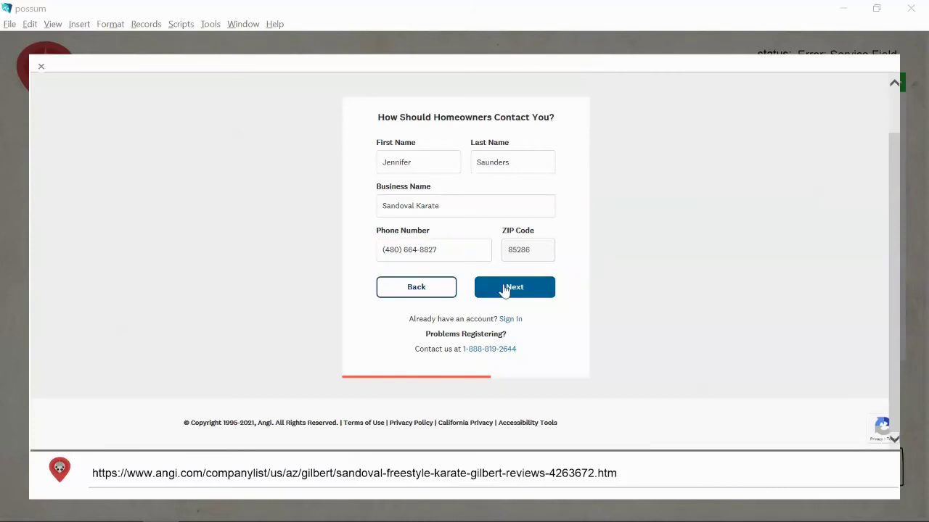
pyautogui.click(411, 176)
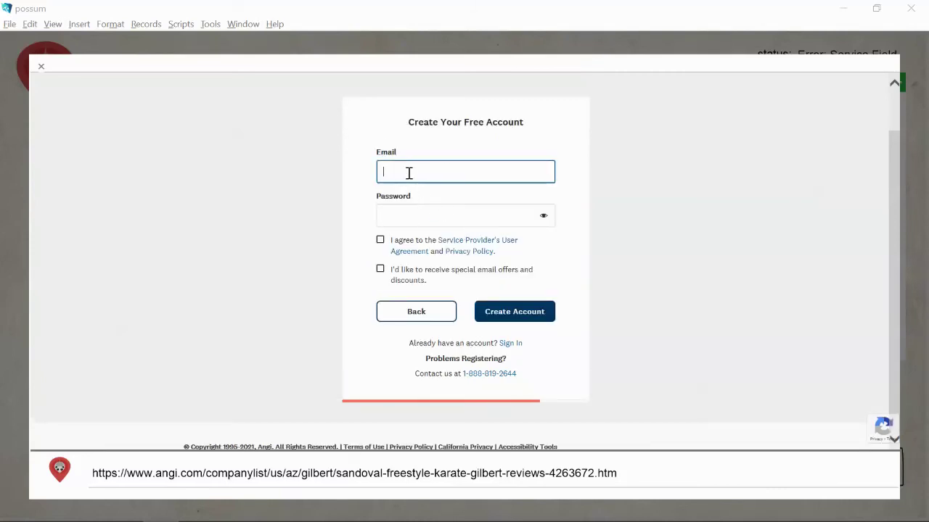
# - Paste the account e-mail and password, accept the user agreement, and create the Angi account
pyautogui.hotkey('ctrl', 'v')
pyautogui.click(401, 219)
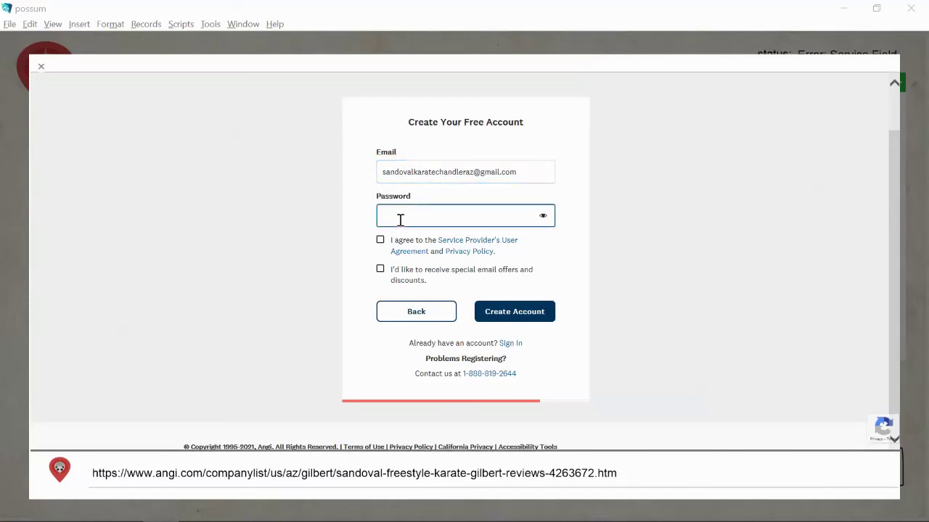
pyautogui.hotkey('ctrl', 'v')
pyautogui.click(380, 240)
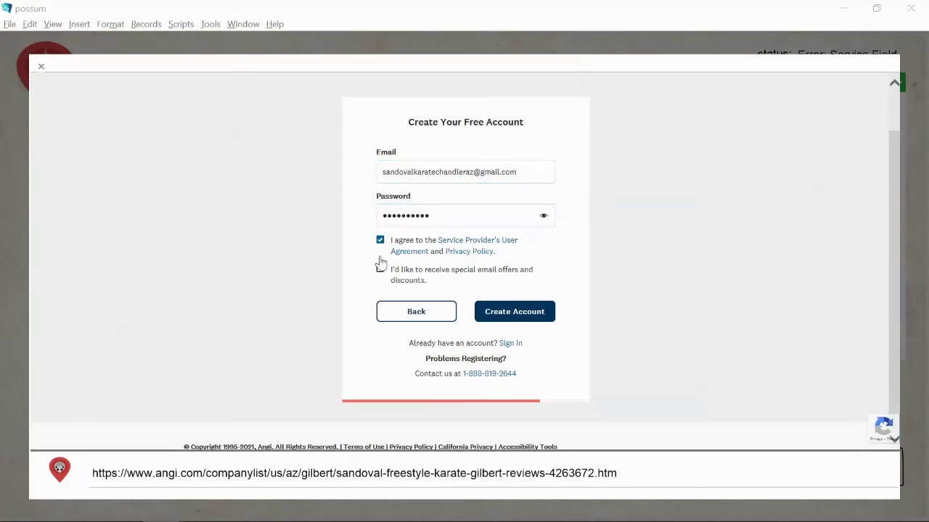
pyautogui.click(528, 312)
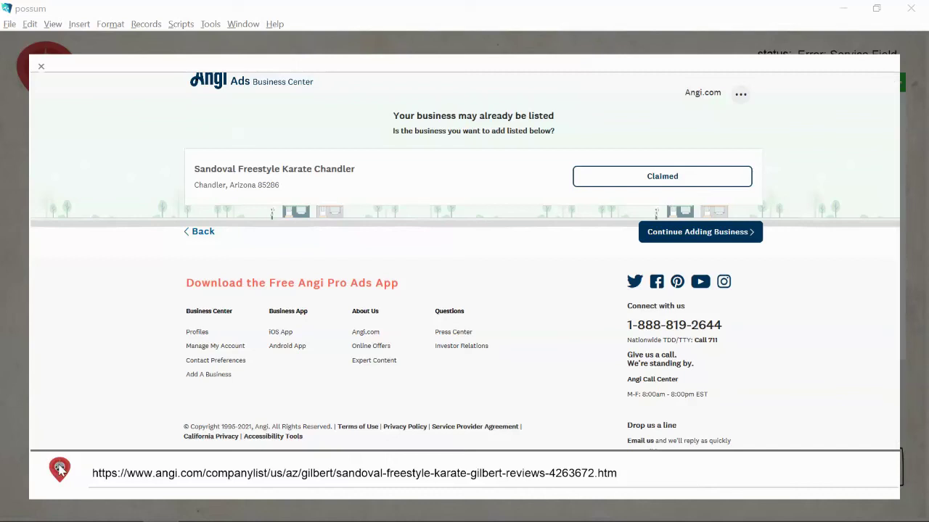
pyautogui.click(60, 470)
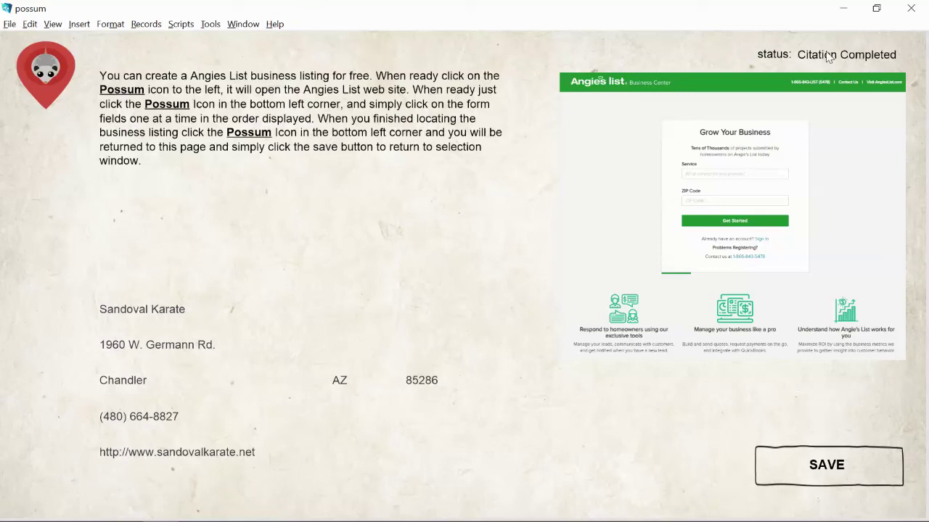
# - Save the Angies List citation so it shows as Citation Completed
pyautogui.click(799, 464)
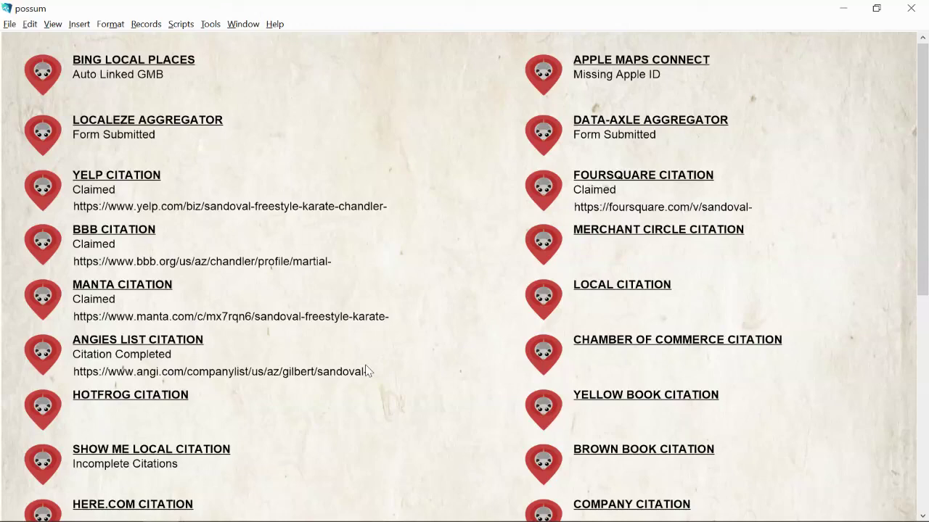
# - Save the Claimed Yellow Pages, MapQuest, LinkedIn and Nextdoor citation list and return to the client menu
pyautogui.scroll(-5, 507, 361)
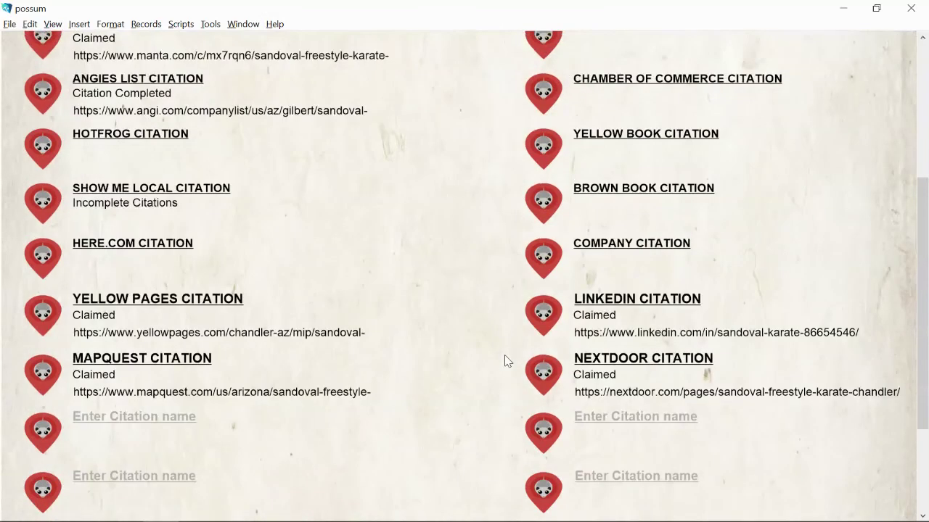
pyautogui.scroll(-3, 507, 361)
pyautogui.click(834, 470)
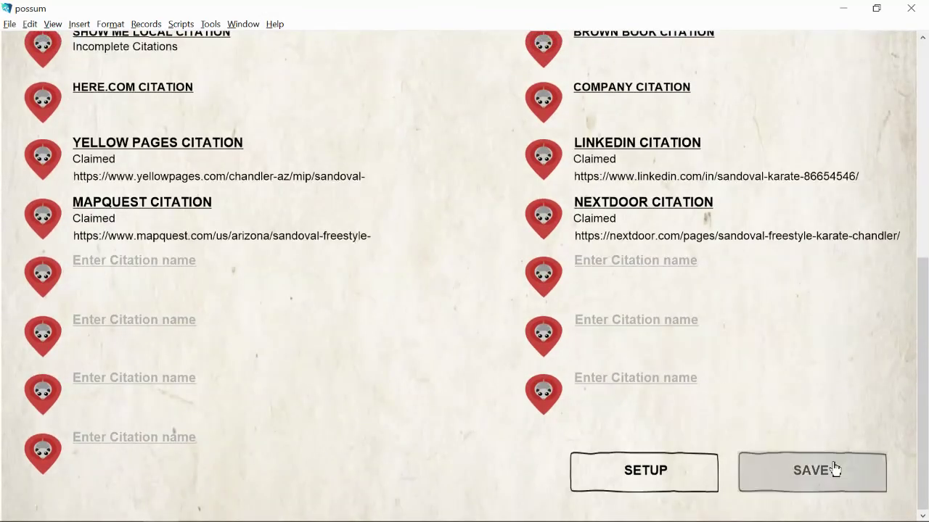